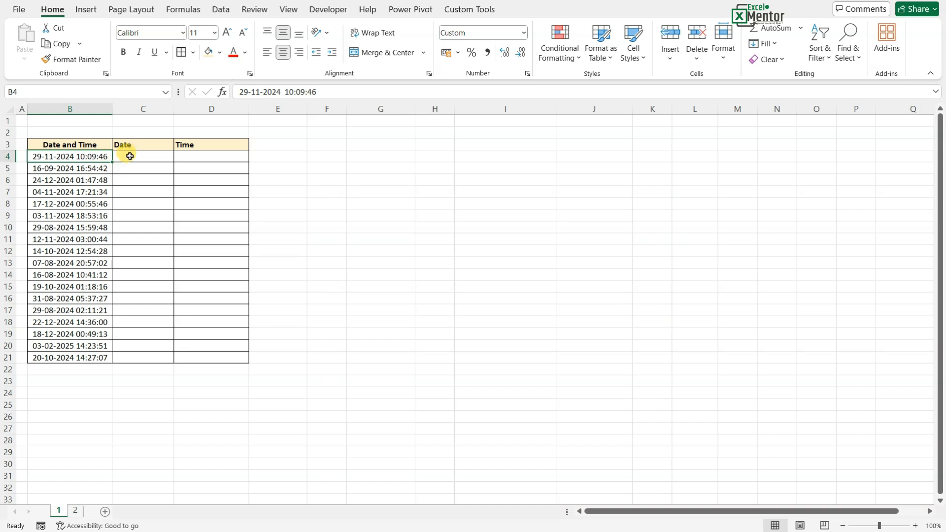
# Apply the General number format to the date-and-time values in B4:B21.
pyautogui.click(131, 156)
pyautogui.click(194, 156)
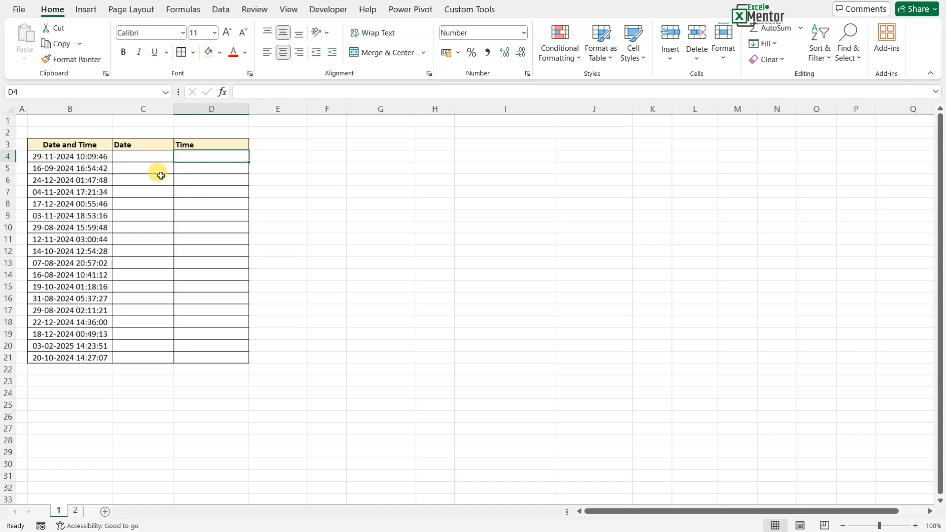
pyautogui.moveTo(81, 156); pyautogui.dragTo(94, 358)
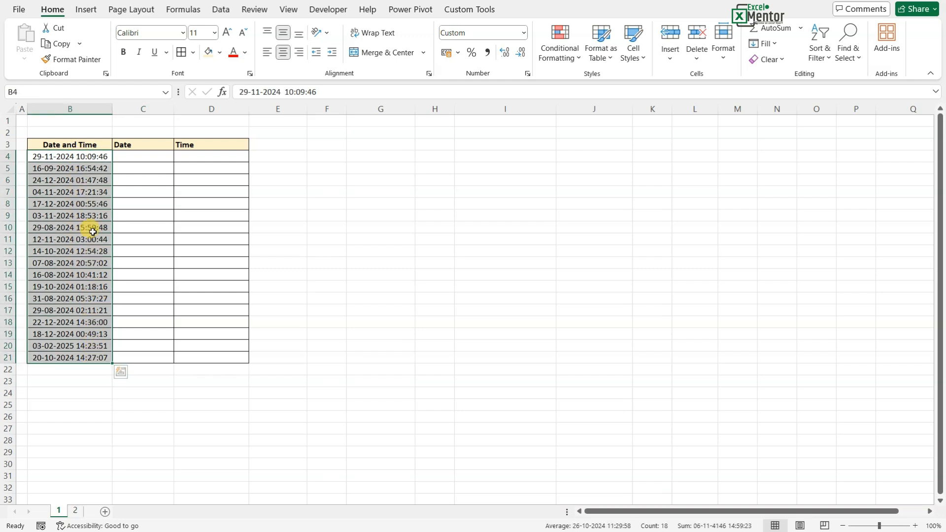
pyautogui.click(83, 155)
pyautogui.moveTo(88, 156); pyautogui.dragTo(94, 359)
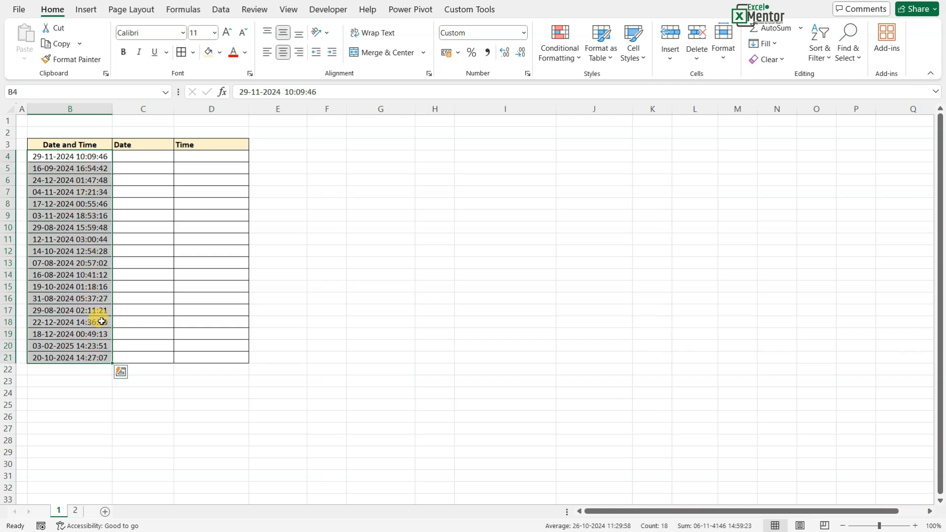
pyautogui.click(523, 33)
pyautogui.click(507, 54)
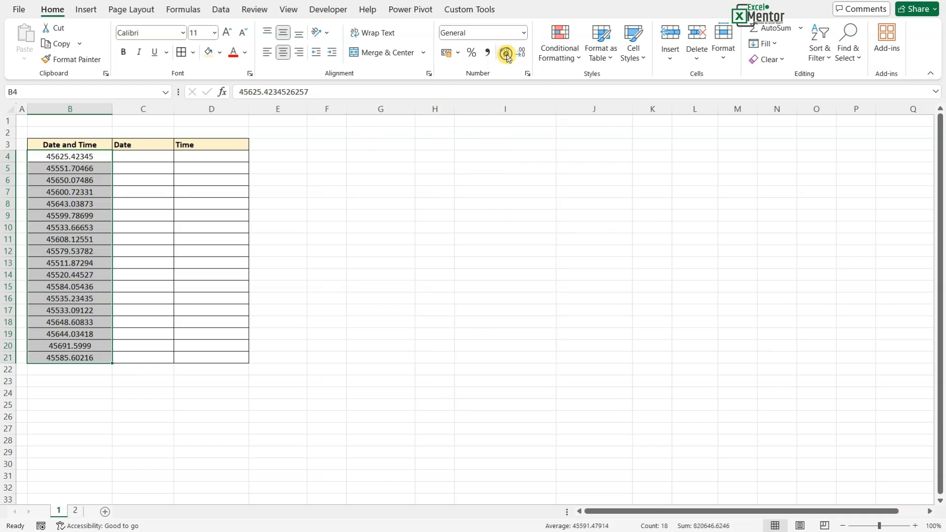
pyautogui.click(87, 165)
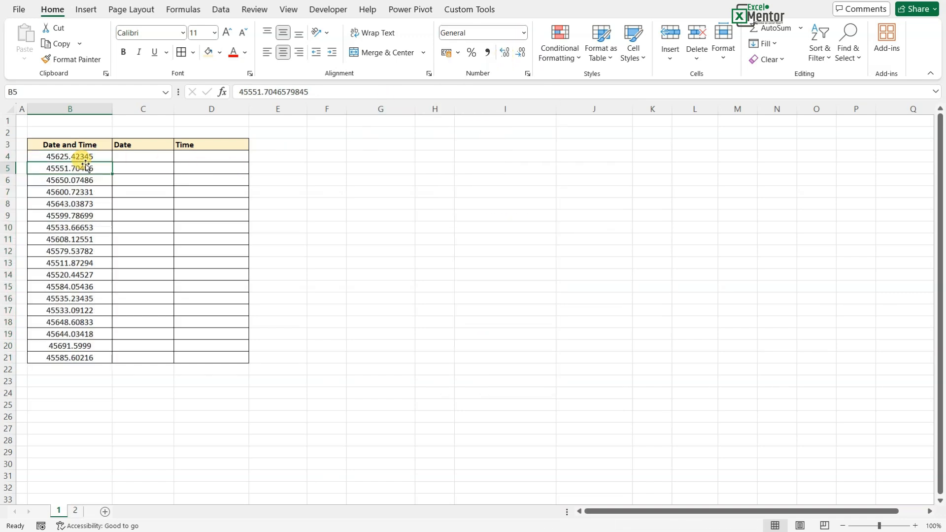
pyautogui.moveTo(84, 154); pyautogui.dragTo(80, 358)
pyautogui.click(61, 156)
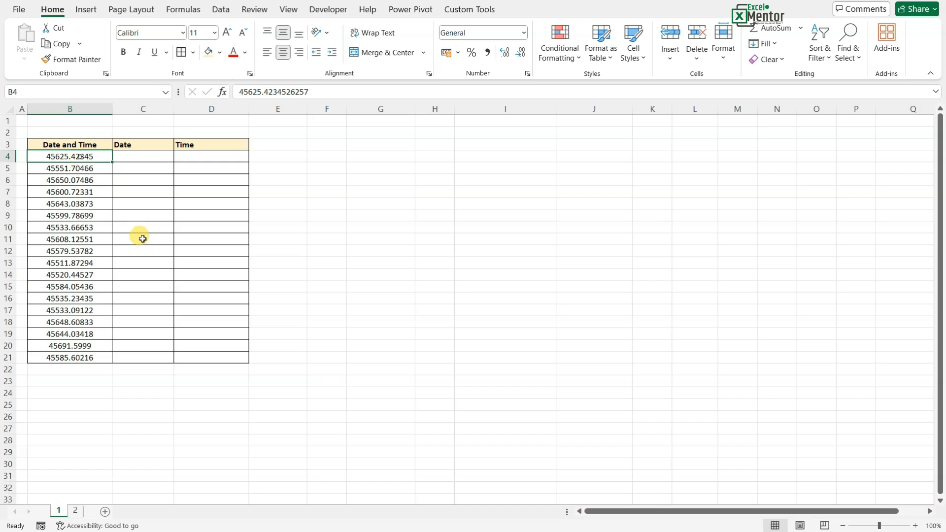
pyautogui.click(136, 155)
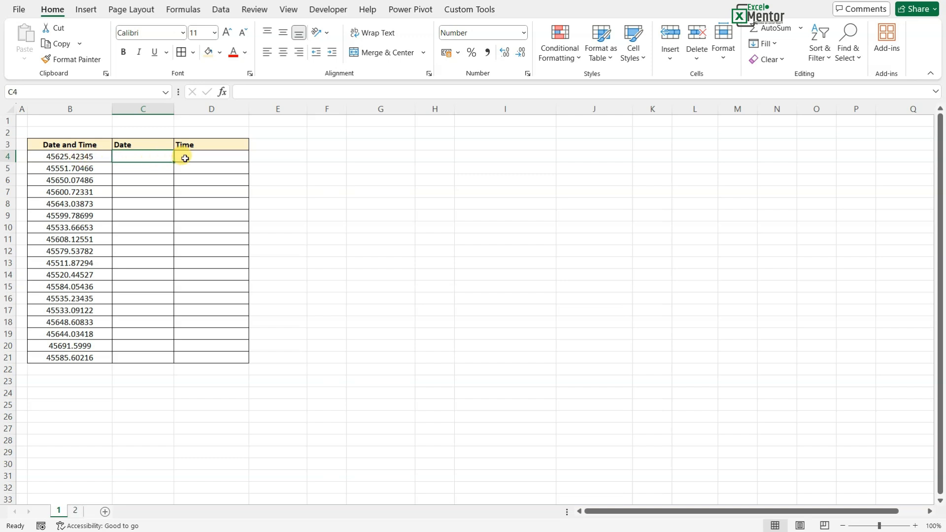
pyautogui.click(84, 157)
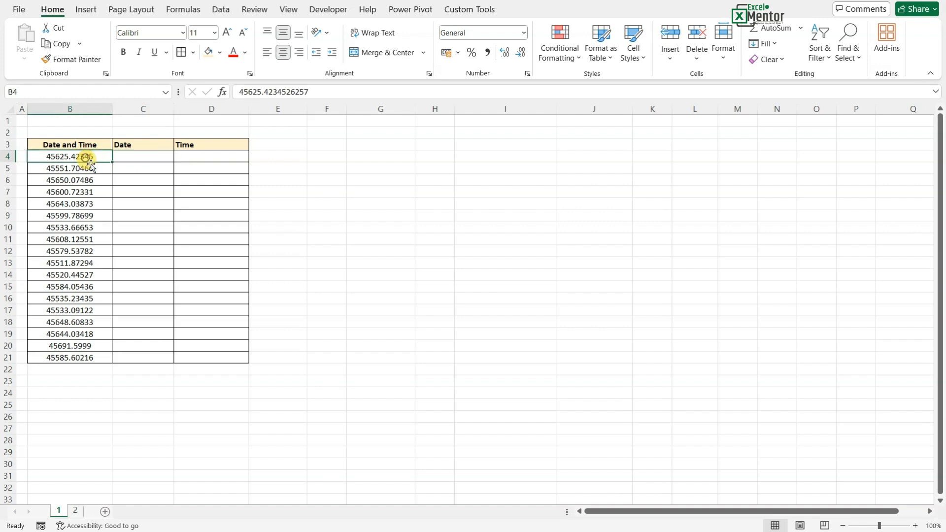
# Enter 0000 in cell G3 and format the cell as Short Date.
pyautogui.click(385, 155)
pyautogui.click(401, 142)
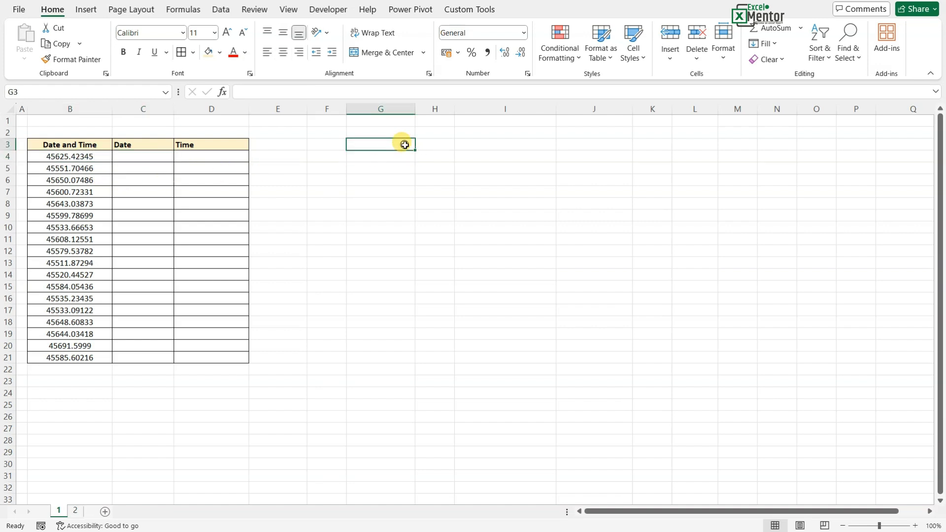
pyautogui.write('0000')
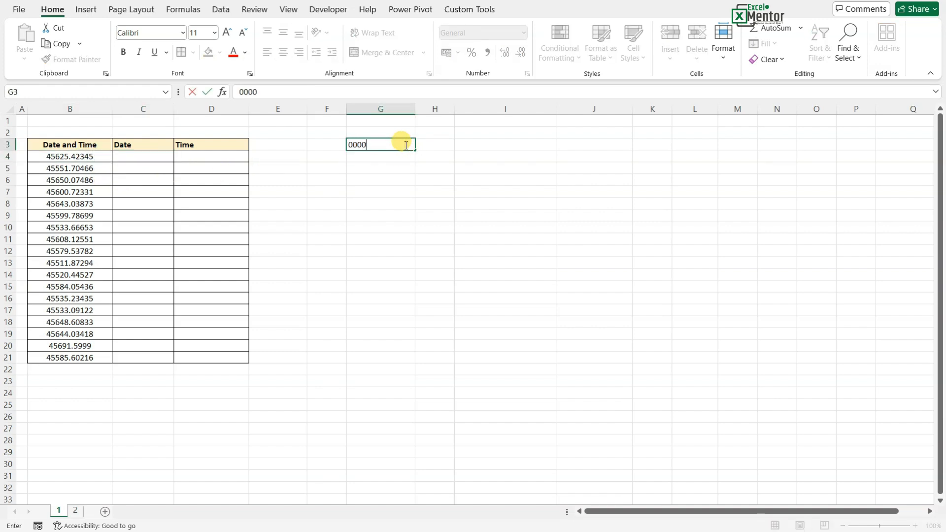
pyautogui.hotkey('ctrl', 'Return')
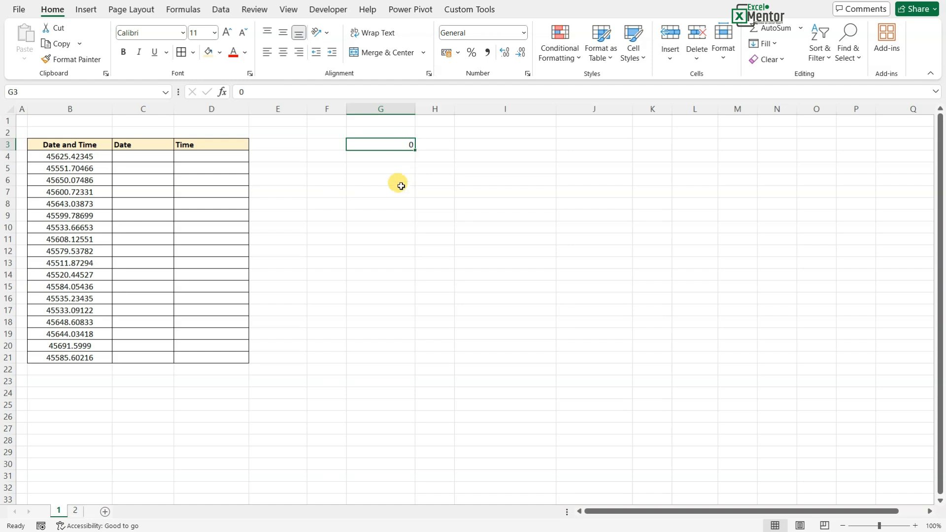
pyautogui.click(523, 32)
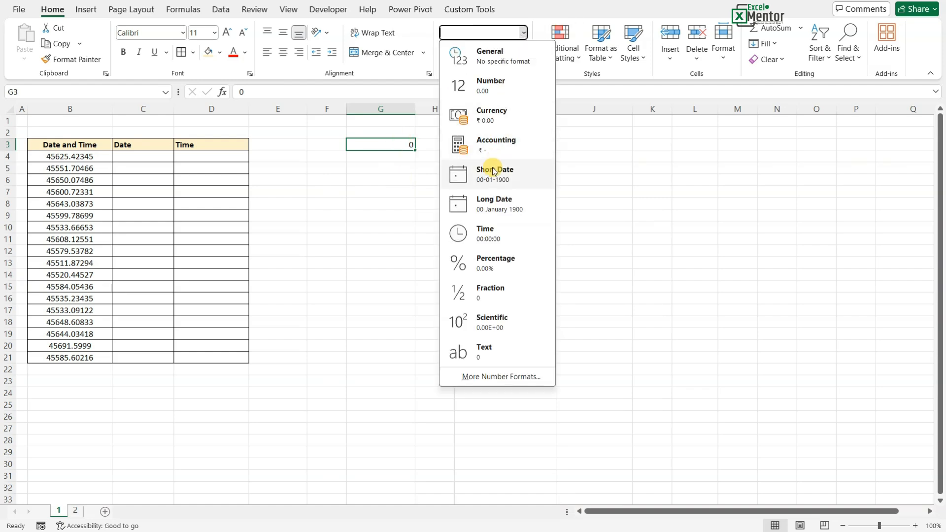
pyautogui.click(496, 171)
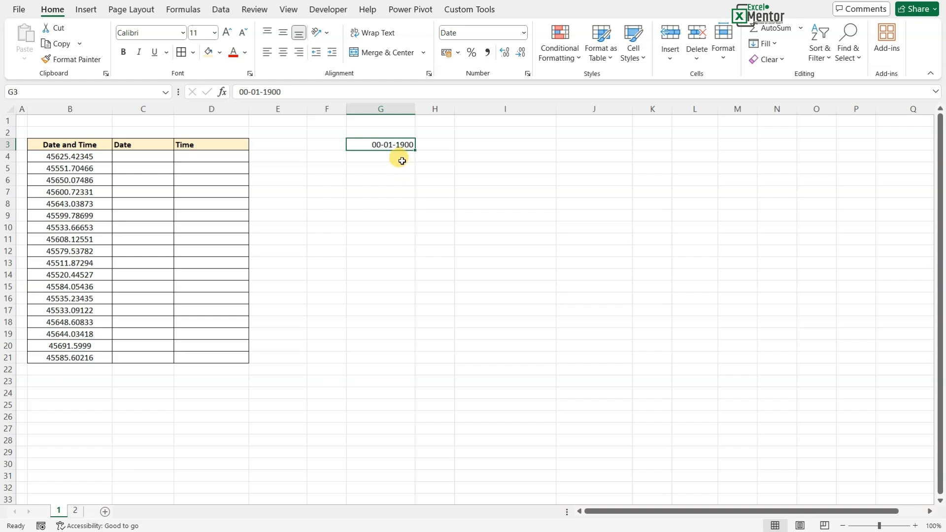
# Replace the value in cell G3 with 1.
pyautogui.click(399, 156)
pyautogui.click(402, 144)
pyautogui.write('1')
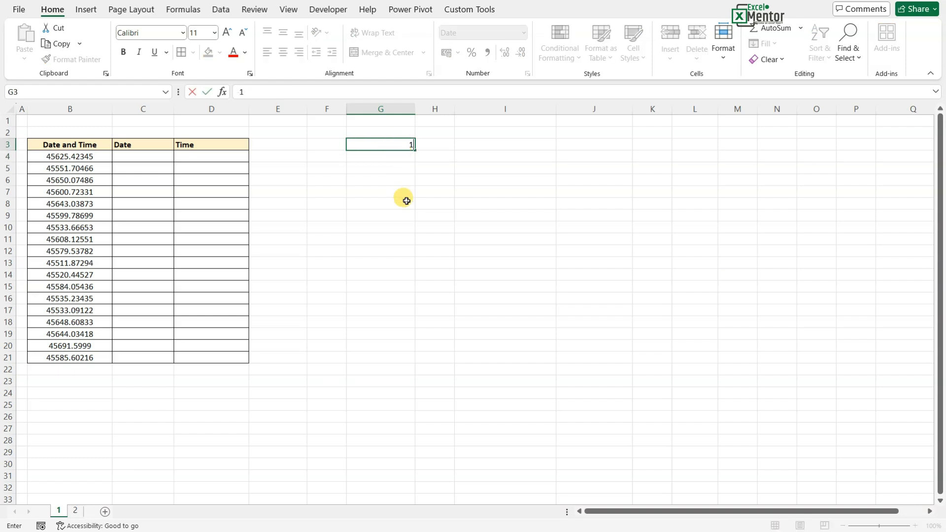
pyautogui.click(402, 202)
pyautogui.click(395, 147)
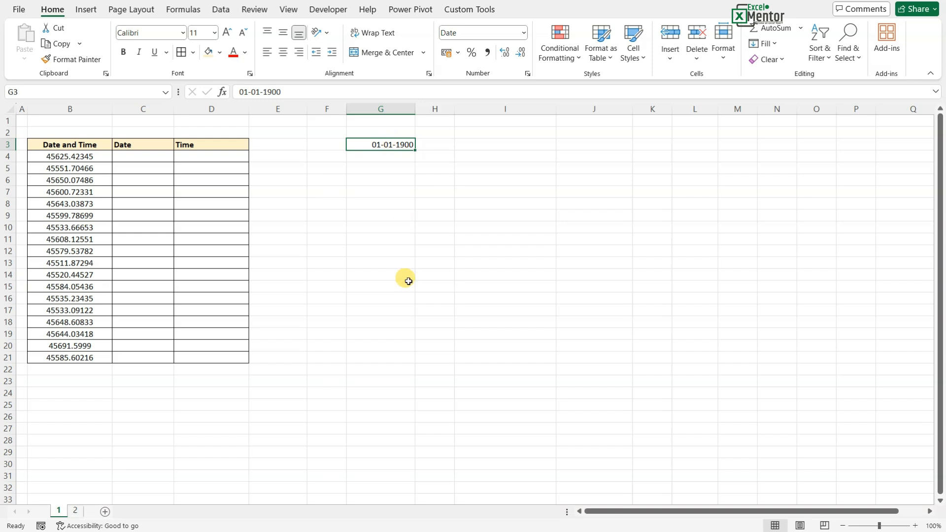
# Enter the date 31-07-2024 in cell G3 and set the cell's number format to General.
pyautogui.write('1')
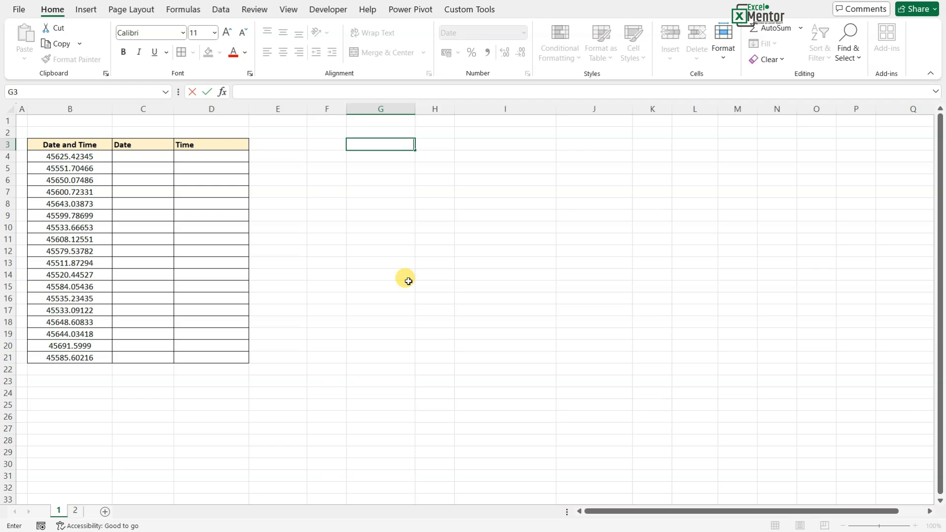
pyautogui.write('31-07-2024')
pyautogui.press('Return')
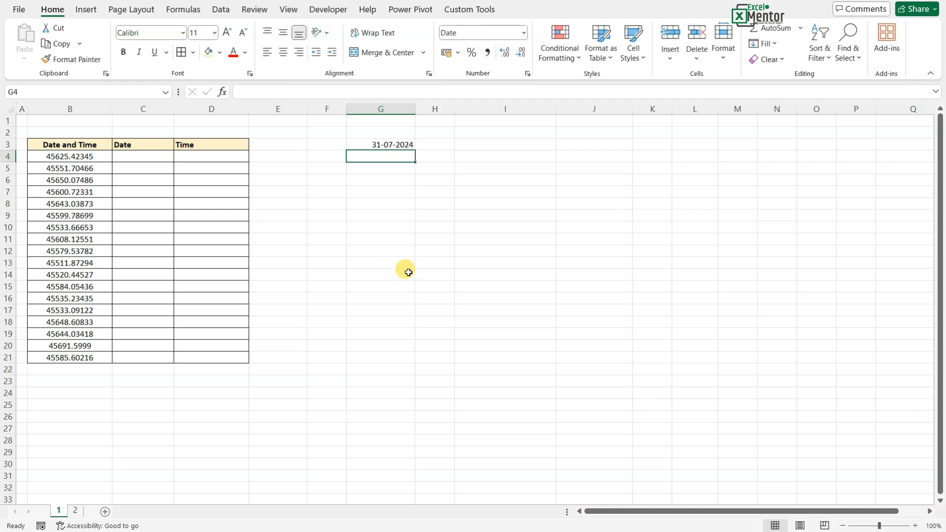
pyautogui.click(373, 144)
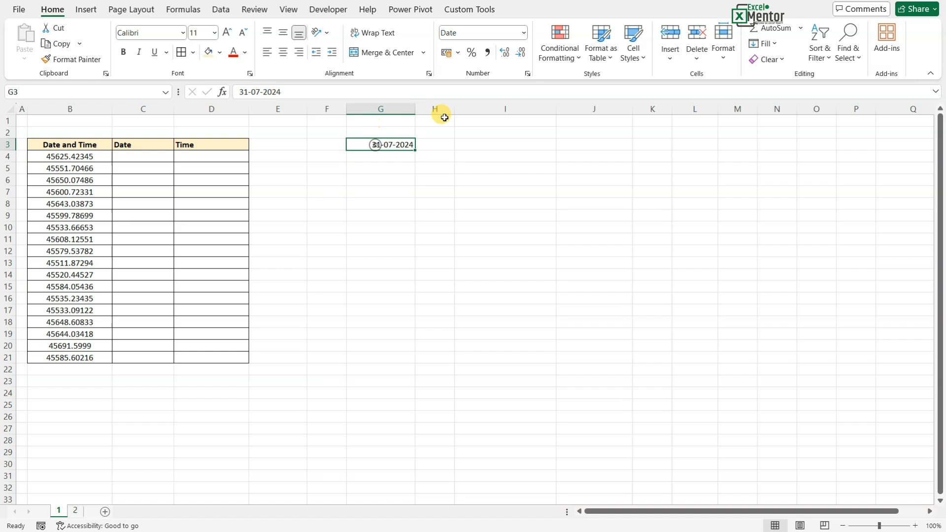
pyautogui.click(523, 38)
pyautogui.click(499, 53)
pyautogui.click(359, 204)
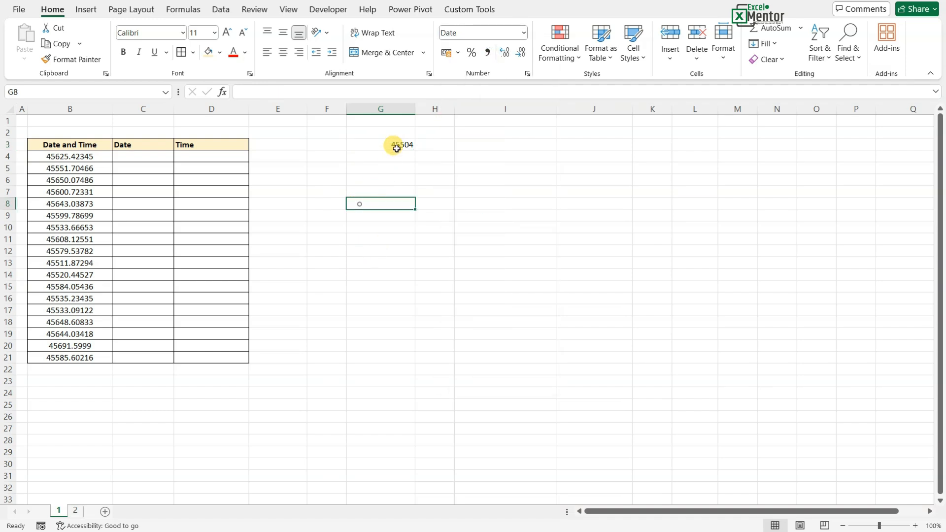
pyautogui.click(396, 148)
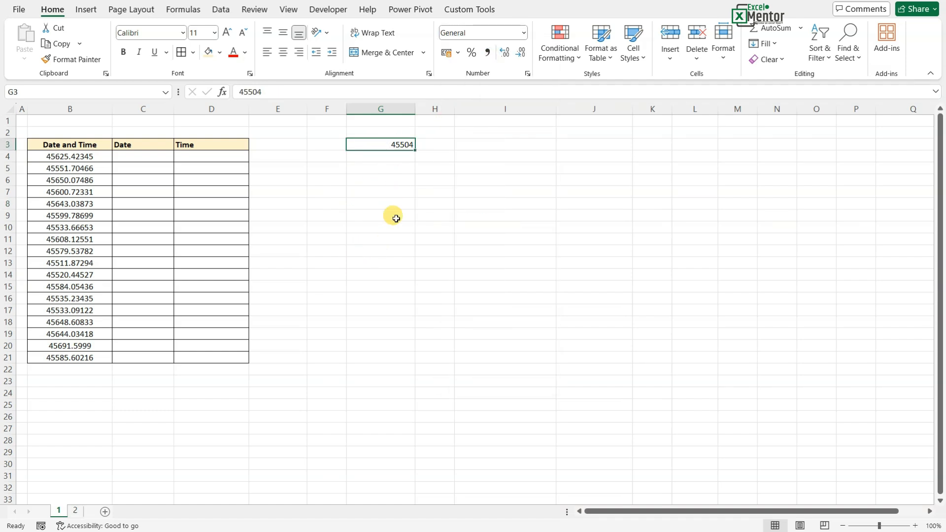
# Enter the date 01-01-1900 in cell G4.
pyautogui.click(405, 158)
pyautogui.write('0')
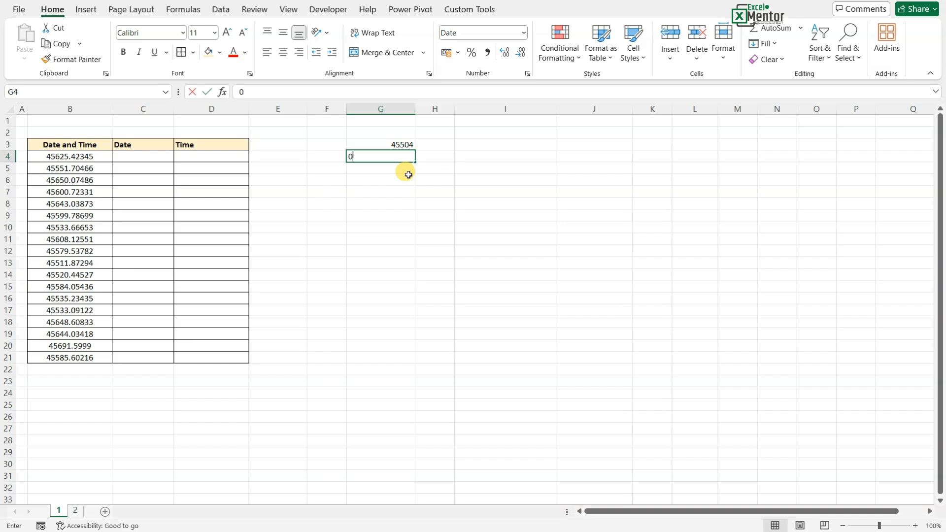
pyautogui.write('1-01-1900')
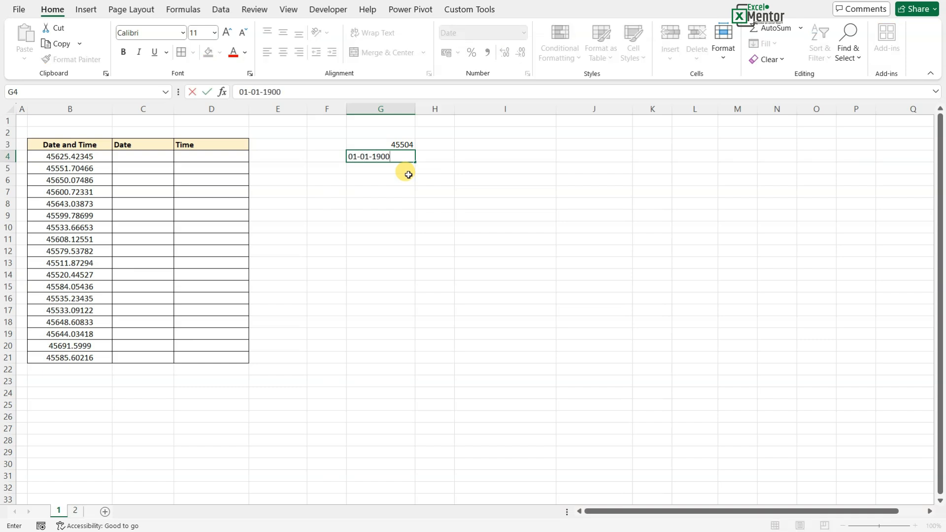
pyautogui.press('Up')
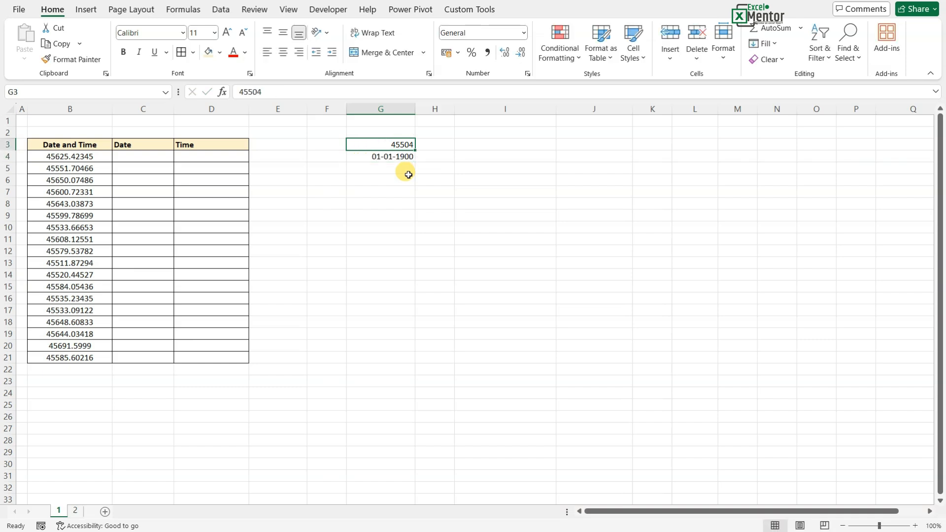
pyautogui.click(405, 156)
# Replace the number in cell G3 with 55609.
pyautogui.click(410, 145)
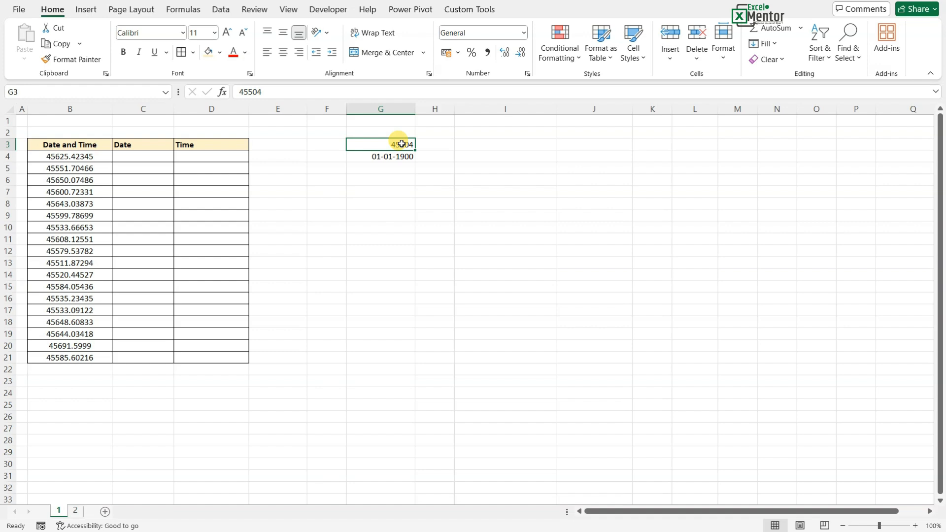
pyautogui.write('556')
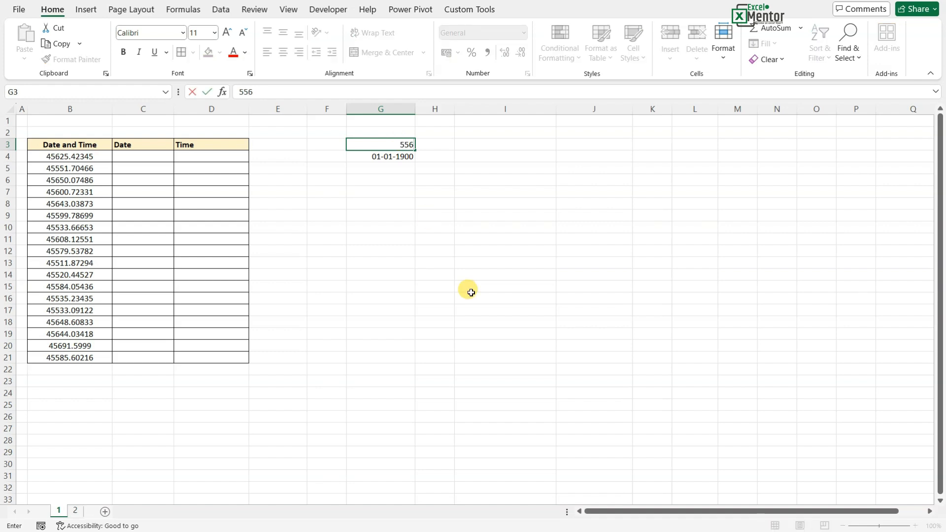
pyautogui.write('09')
pyautogui.press('Return')
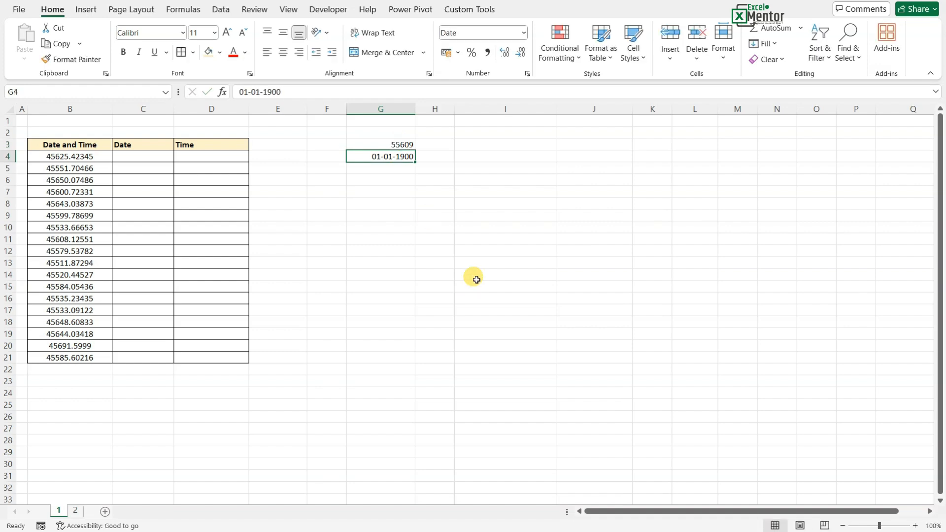
# Format cell G3 as Short Date to view its date equivalent, and return it to the General format.
pyautogui.click(401, 145)
pyautogui.click(523, 33)
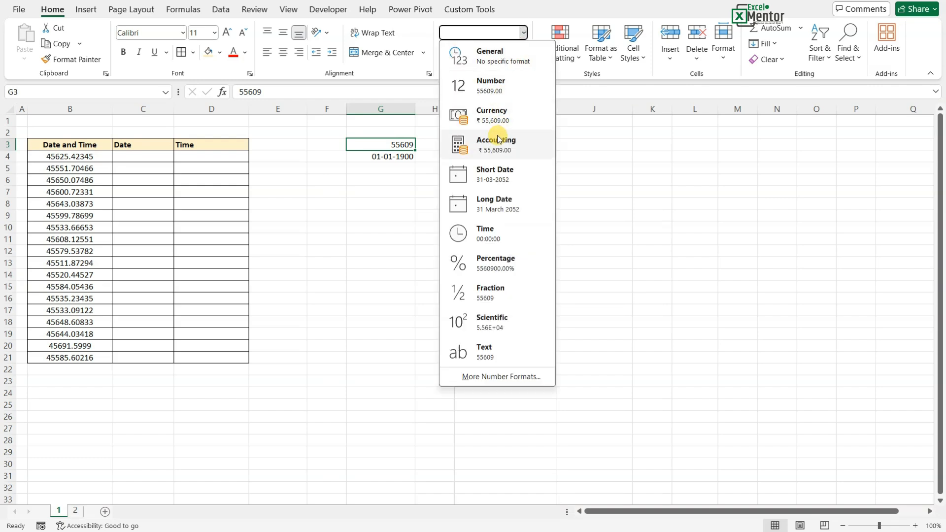
pyautogui.click(491, 178)
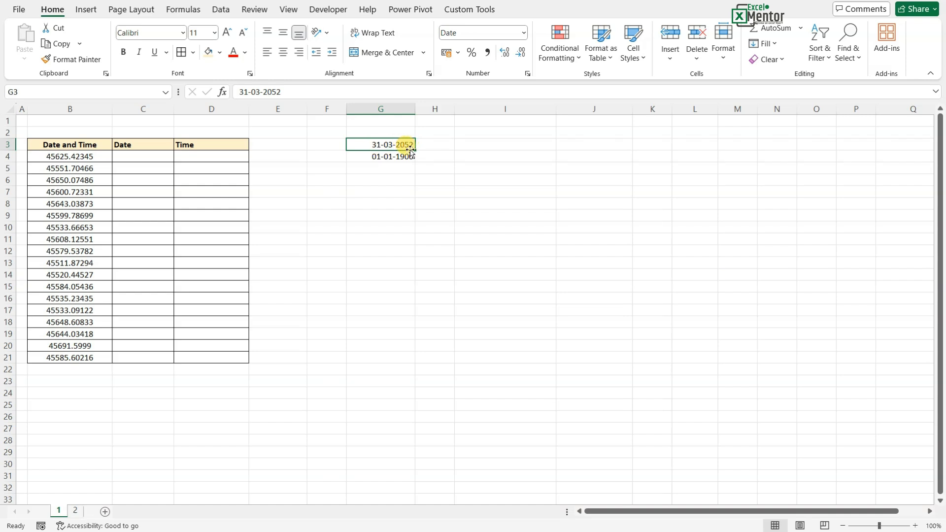
pyautogui.click(523, 32)
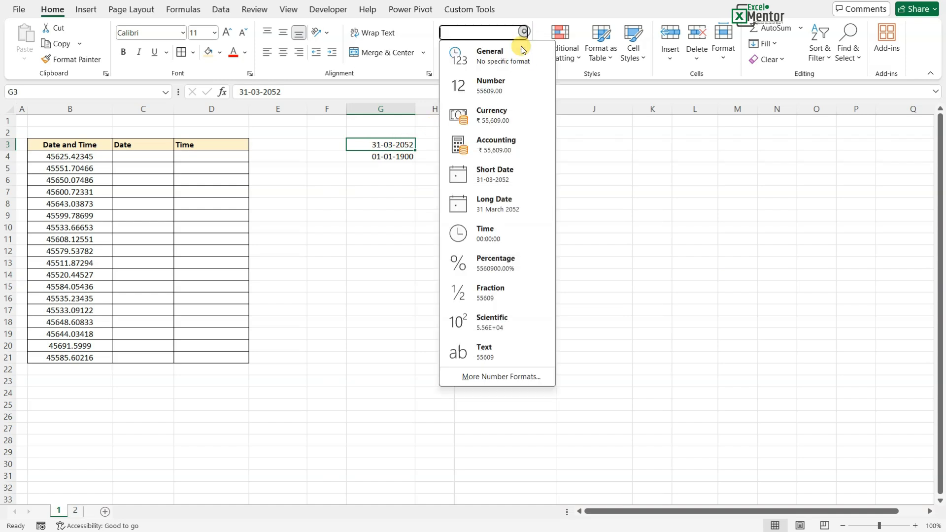
pyautogui.click(499, 60)
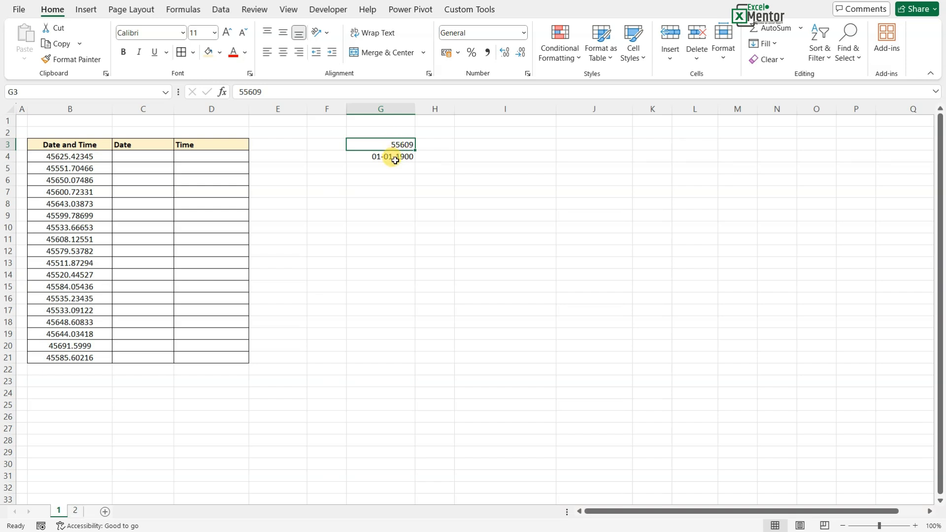
# Enter 1 in the date-formatted cell G7.
pyautogui.click(396, 189)
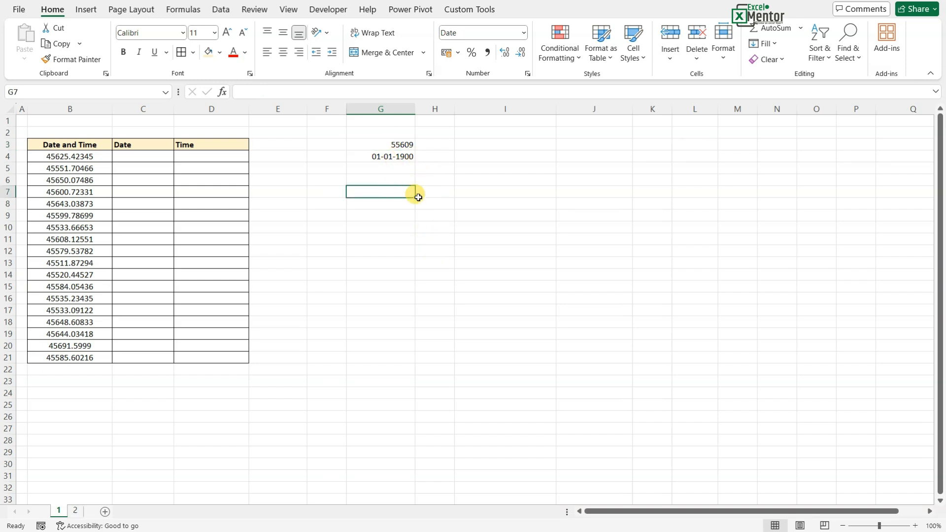
pyautogui.write('1')
pyautogui.press('Return')
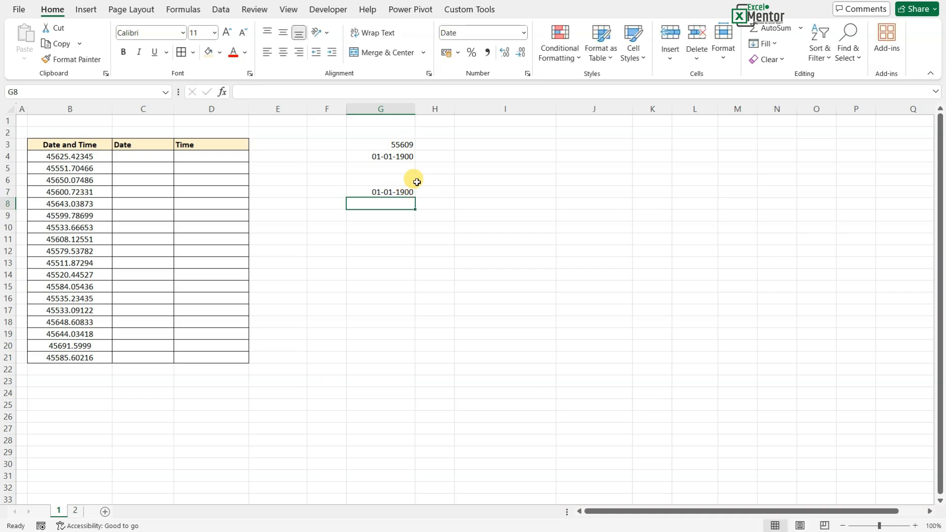
# Enter 0.5000 in the time-formatted cell I5 and select that cell again.
pyautogui.click(480, 165)
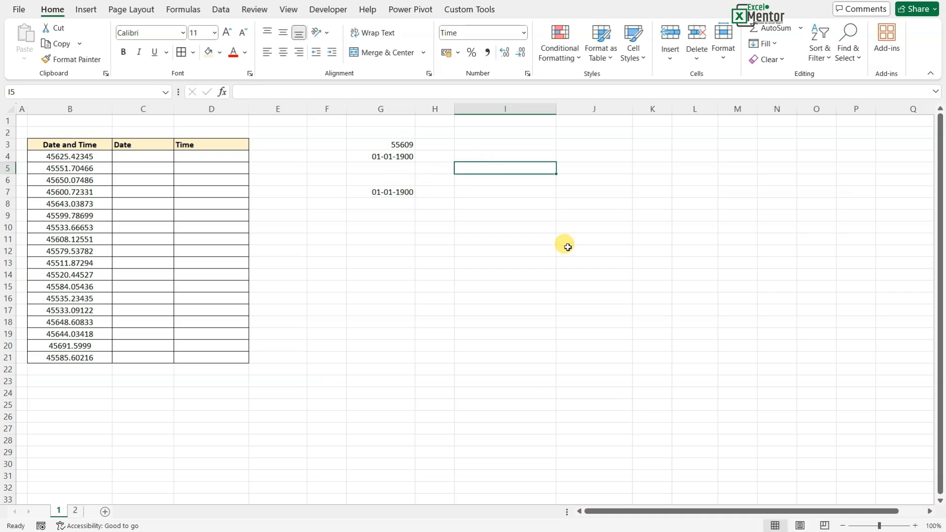
pyautogui.write('0.5')
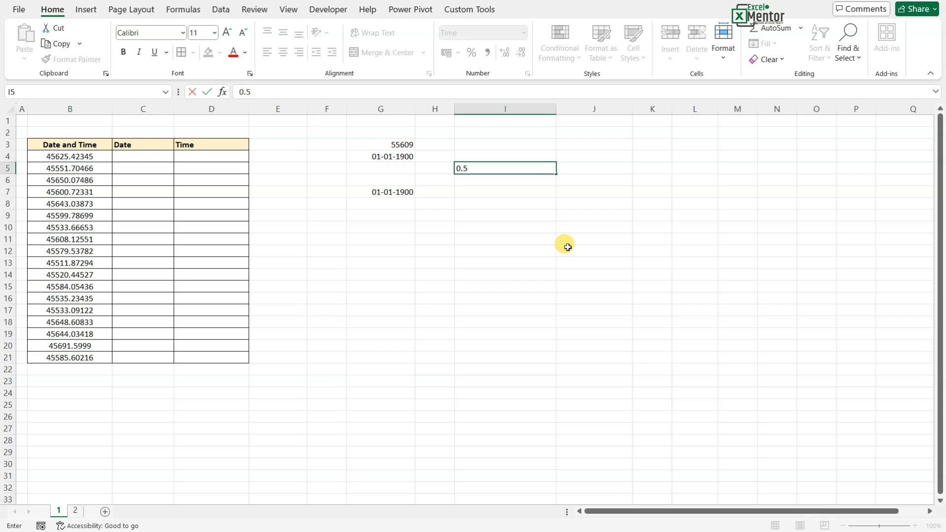
pyautogui.write('000')
pyautogui.press('Return')
pyautogui.click(529, 167)
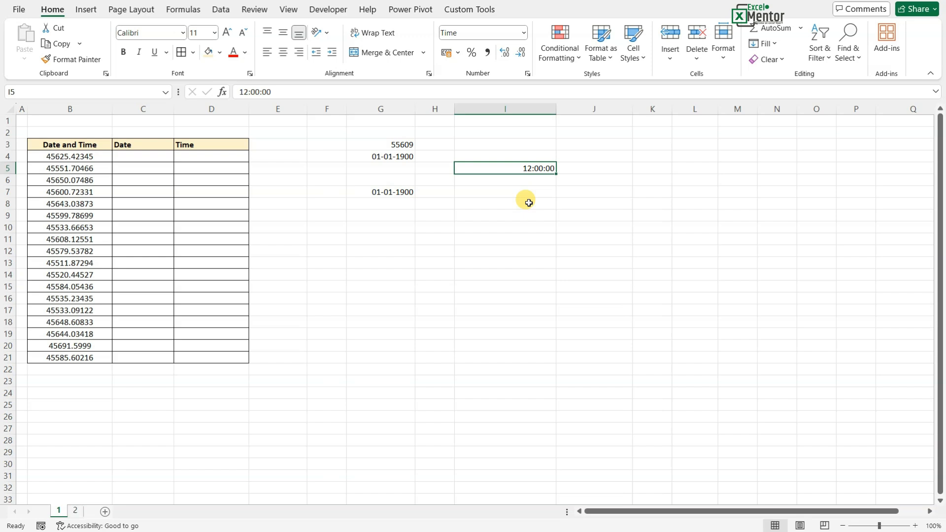
# Check the content of cell I5 and return the cell to the General number format.
pyautogui.doubleClick(534, 168)
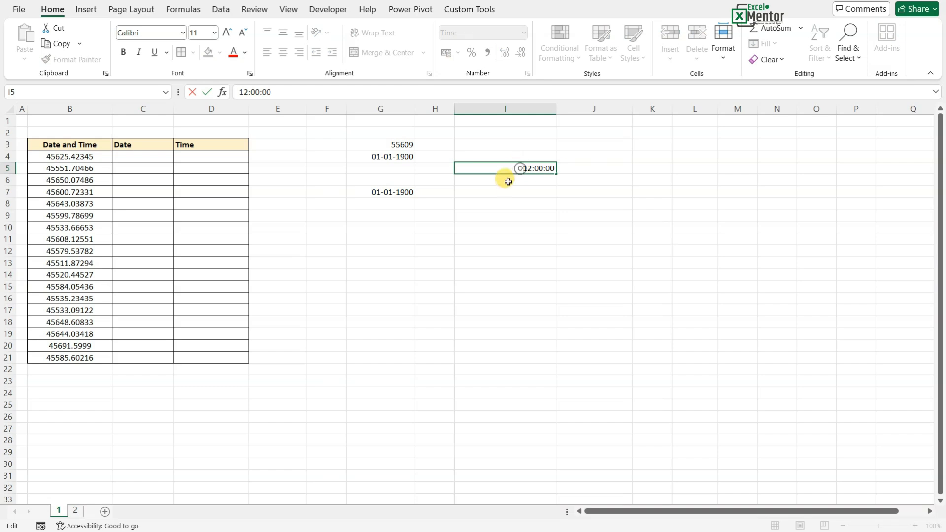
pyautogui.press('Return')
pyautogui.click(513, 164)
pyautogui.click(523, 32)
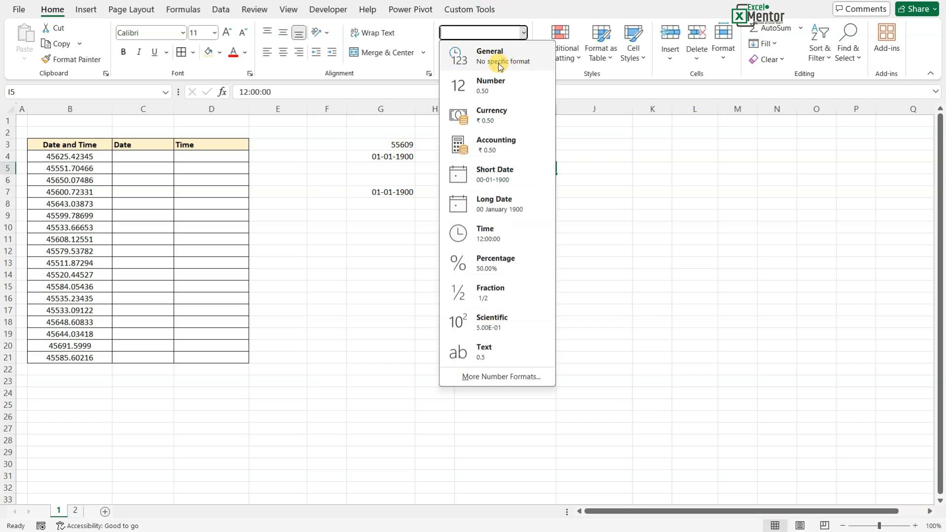
pyautogui.click(488, 58)
# Change the value in cell I5 to 0.35 and format the cell as Time.
pyautogui.doubleClick(537, 167)
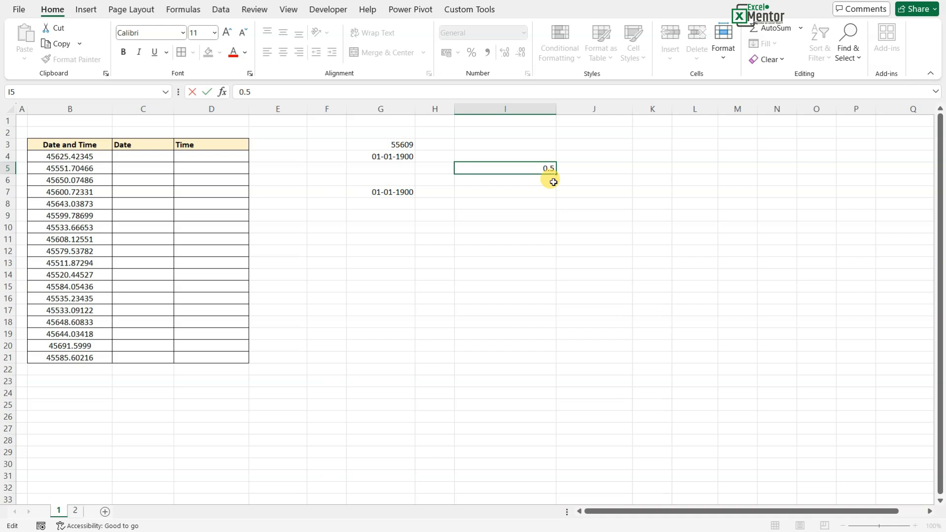
pyautogui.press('BackSpace')
pyautogui.write('35')
pyautogui.press('Return')
pyautogui.click(535, 166)
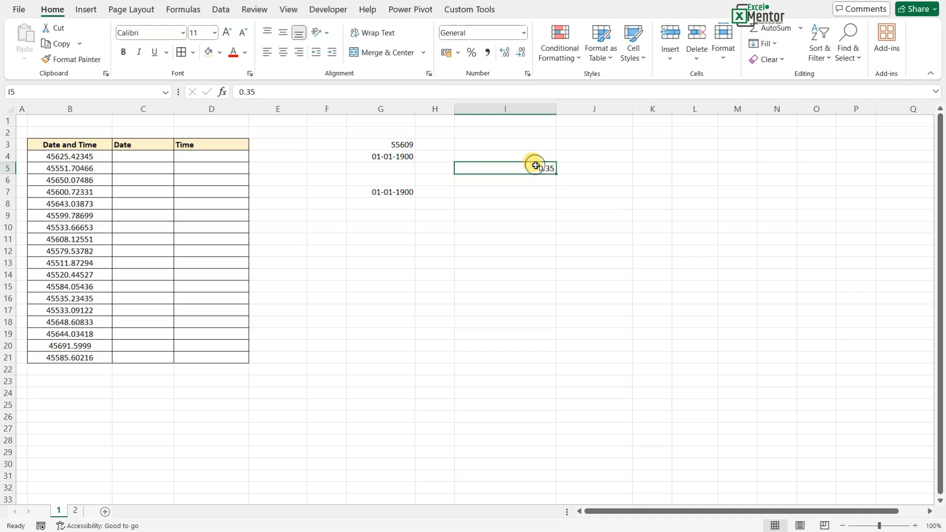
pyautogui.click(524, 33)
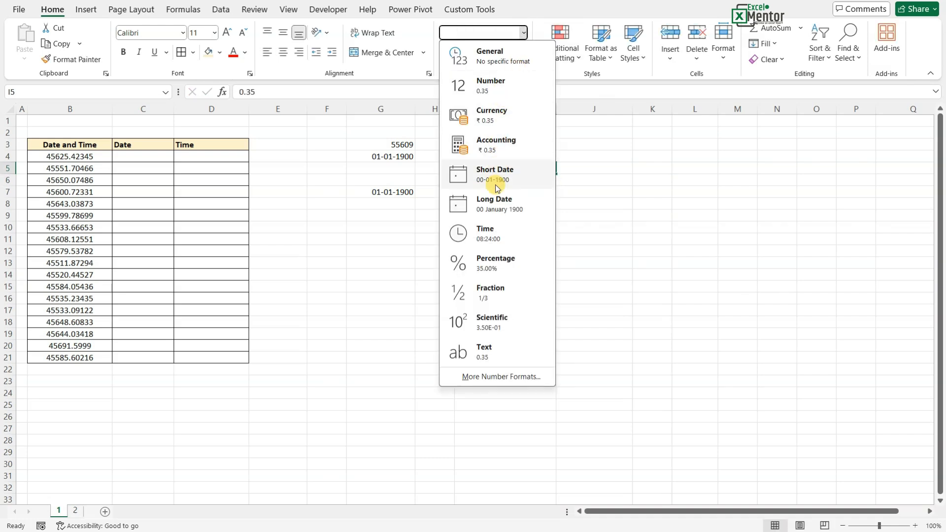
pyautogui.click(488, 237)
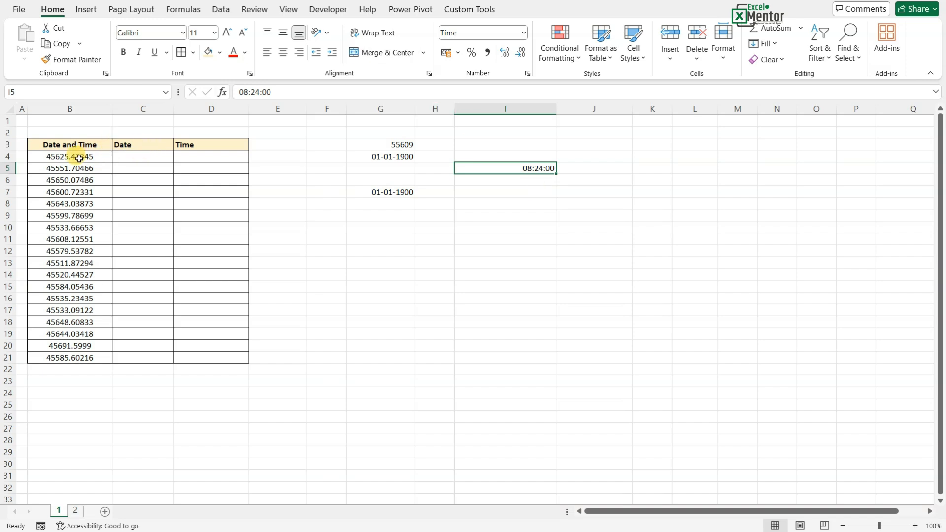
# Examine the whole-number and decimal parts of the serial number in cell B4 without changing it.
pyautogui.moveTo(79, 158); pyautogui.dragTo(81, 354)
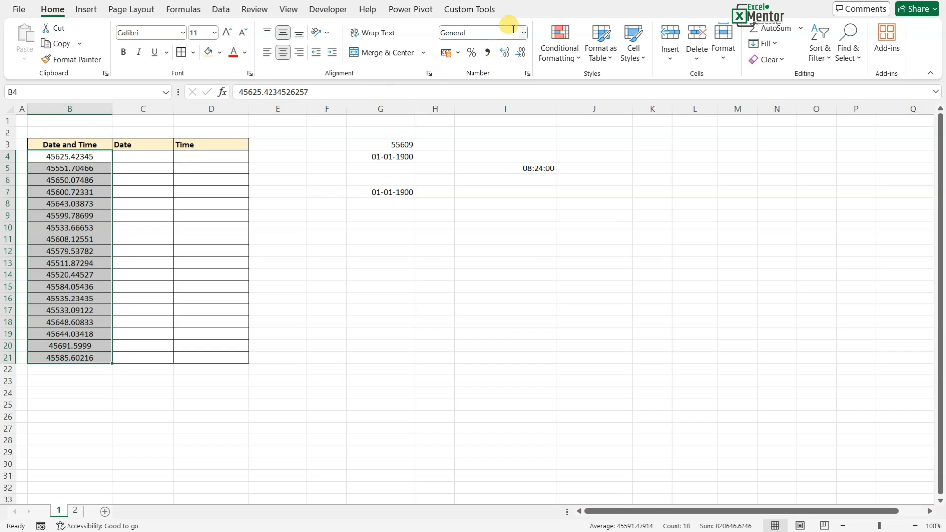
pyautogui.doubleClick(73, 157)
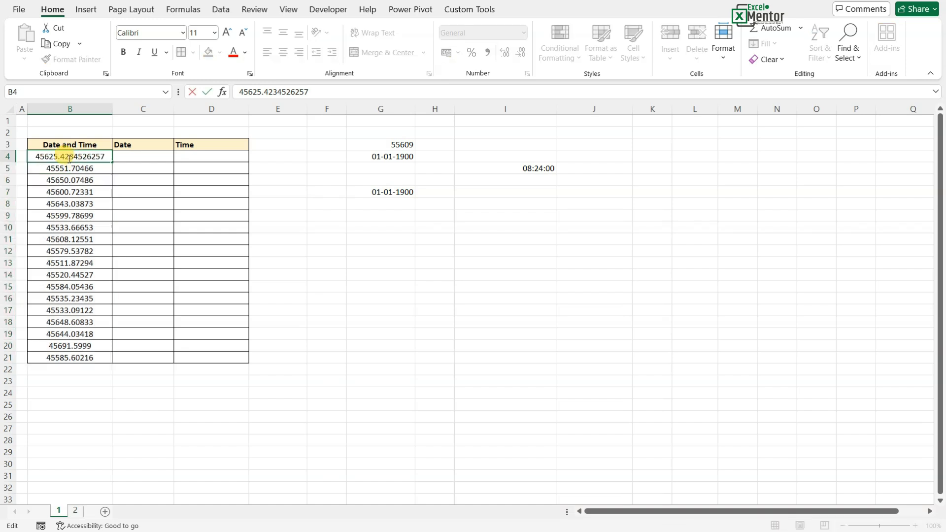
pyautogui.moveTo(58, 156); pyautogui.dragTo(105, 156)
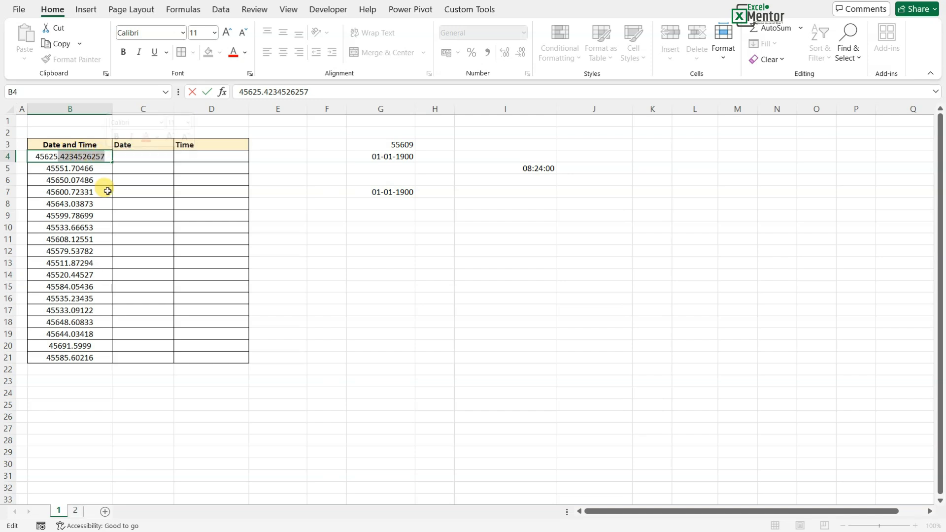
pyautogui.click(49, 156)
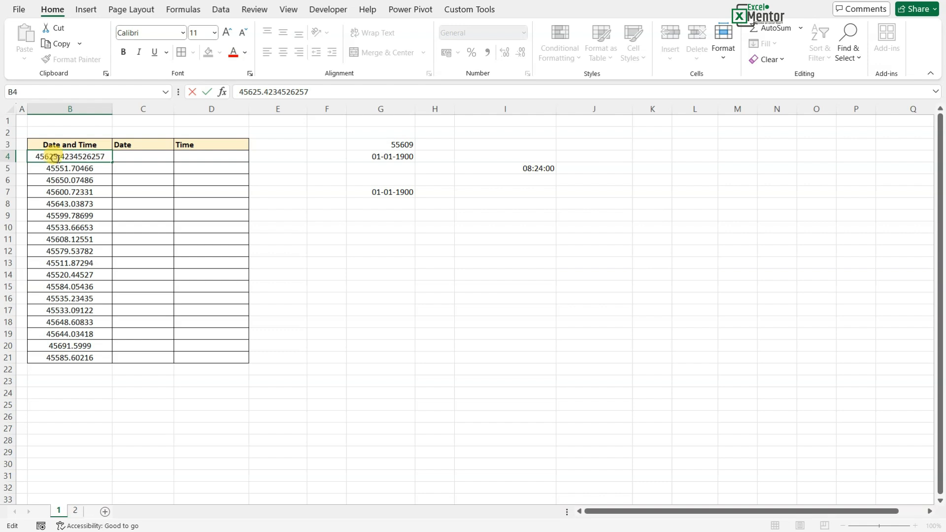
pyautogui.moveTo(64, 157); pyautogui.dragTo(110, 157)
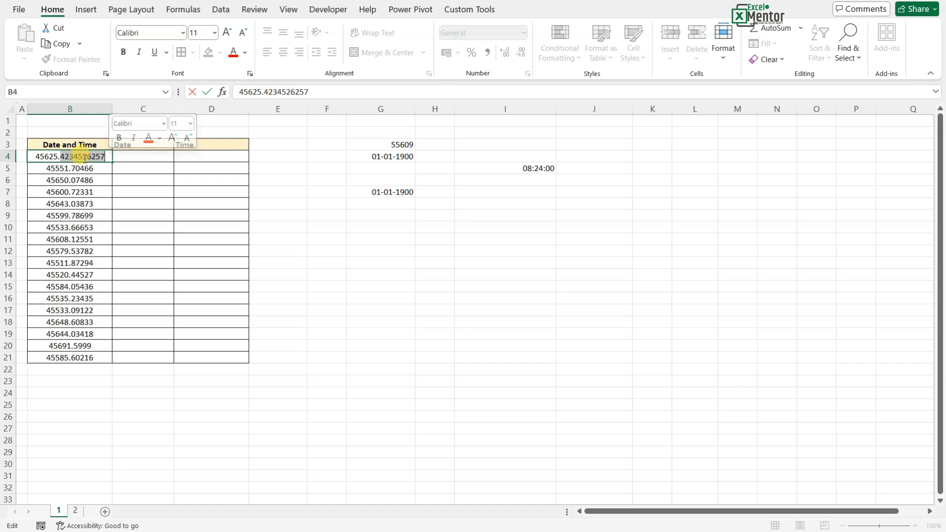
pyautogui.moveTo(58, 156); pyautogui.dragTo(105, 151)
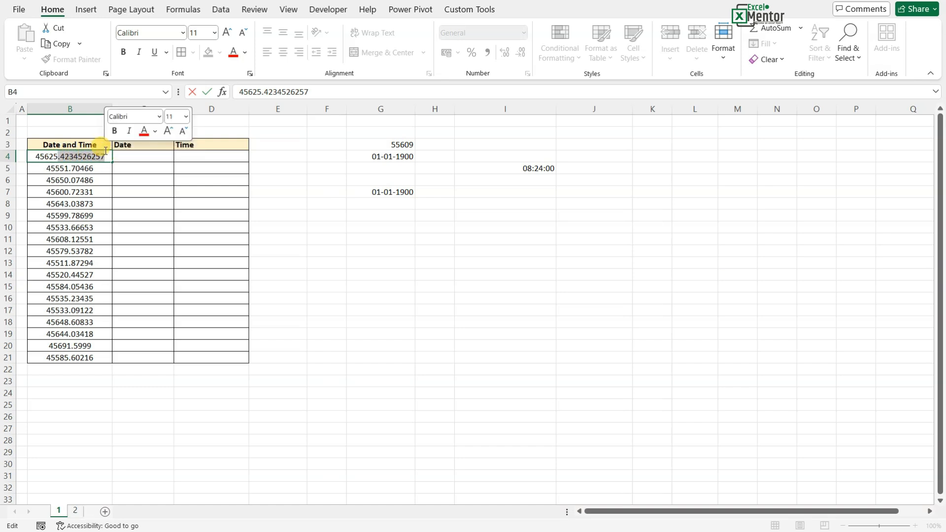
pyautogui.click(93, 190)
# Format the Date and Time values in B4:B21 as Short Date.
pyautogui.moveTo(84, 156); pyautogui.dragTo(78, 357)
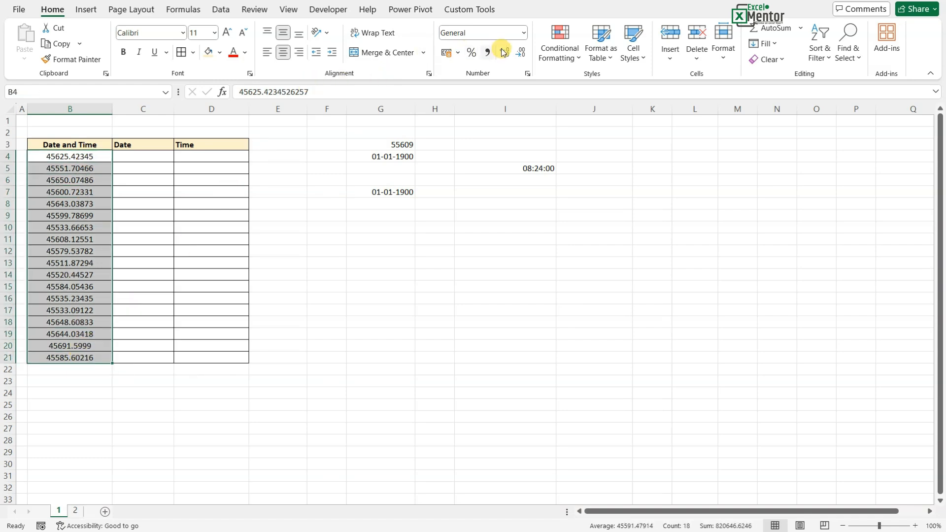
pyautogui.click(523, 33)
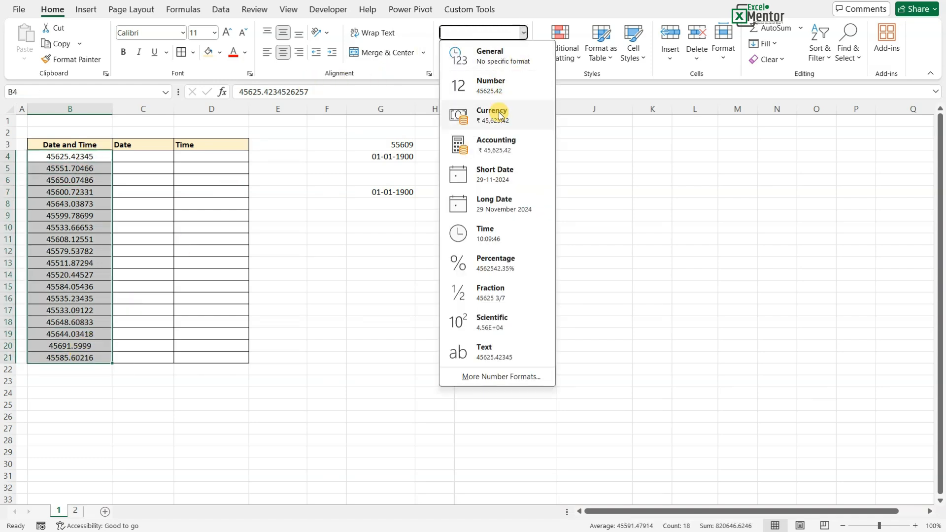
pyautogui.click(495, 175)
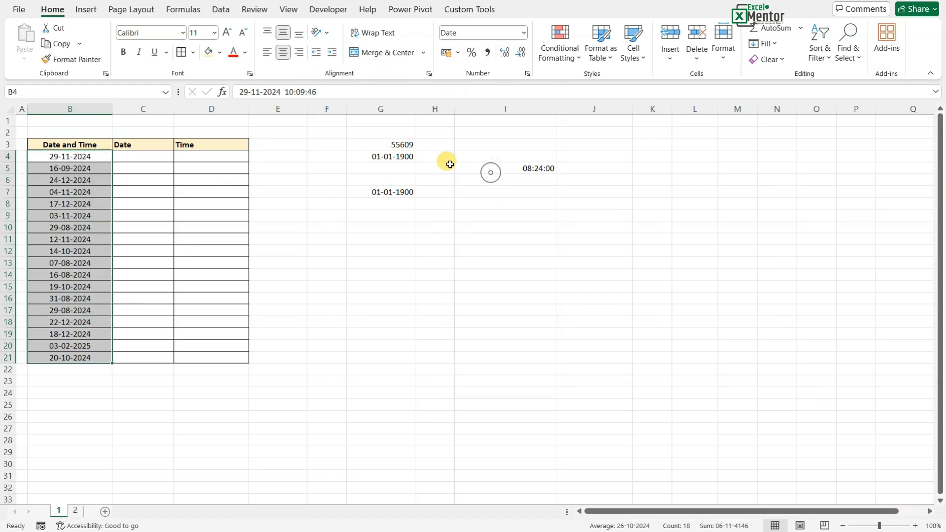
pyautogui.click(523, 32)
pyautogui.click(352, 249)
# Undo the demonstration entries and format changes back to the original date-time format in B4:B21, with columns G and I empty.
pyautogui.hotkey('ctrl', 'z')
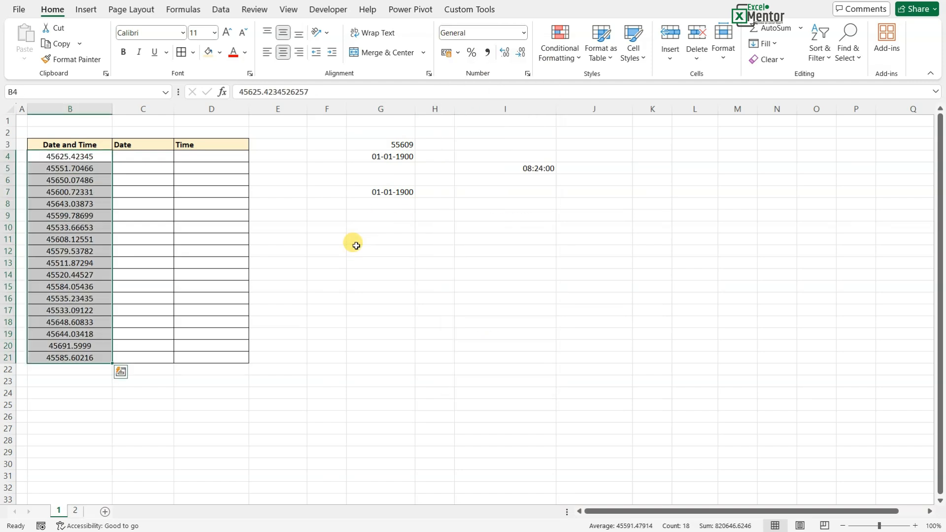
pyautogui.hotkey('ctrl', 'z')
pyautogui.hotkey('ctrl', 'z')
pyautogui.hotkey('ctrl', 'z')
pyautogui.hotkey('ctrl', 'z')
pyautogui.hotkey('ctrl', 'z')
pyautogui.hotkey('ctrl', 'z')
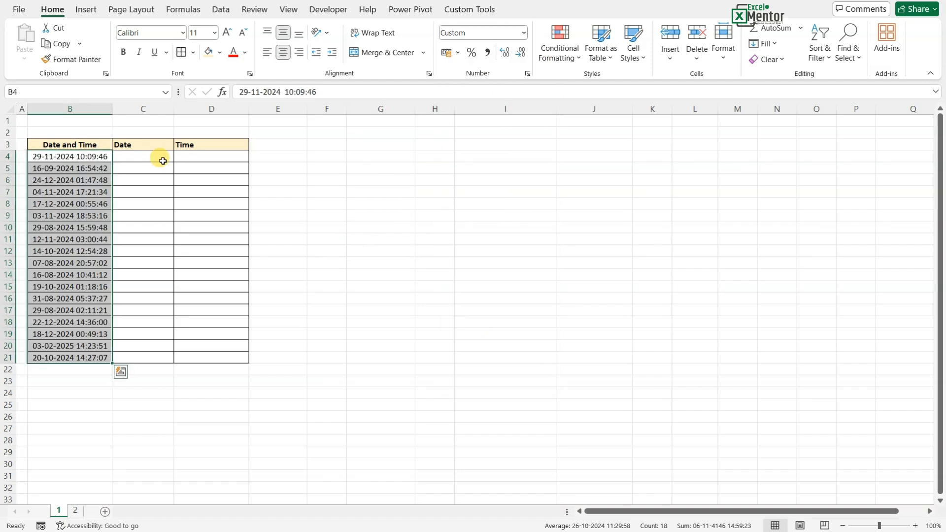
# Copy the Date and Time values in B4:B21 and paste them as values into the Date and Time columns starting at C4 and D4.
pyautogui.click(155, 157)
pyautogui.moveTo(84, 154); pyautogui.dragTo(69, 356)
pyautogui.hotkey('ctrl', 'c')
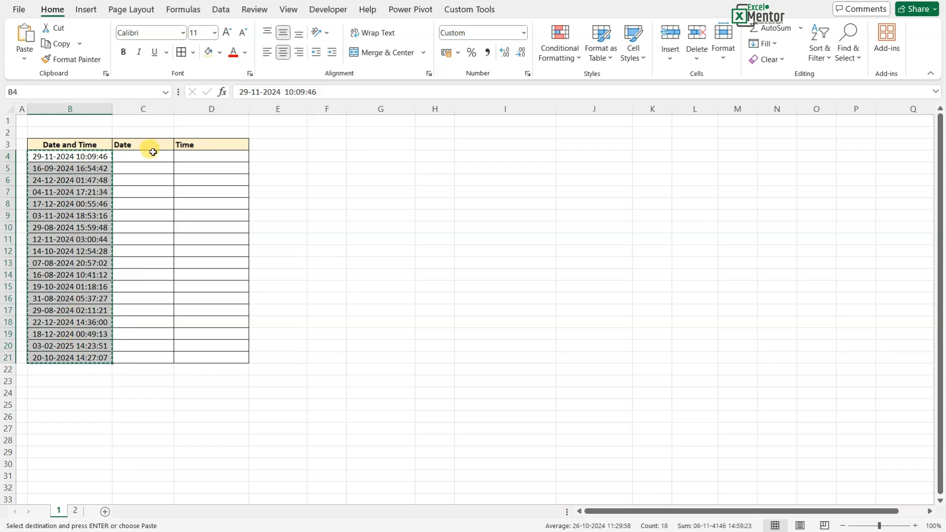
pyautogui.rightClick(153, 152)
pyautogui.click(193, 219)
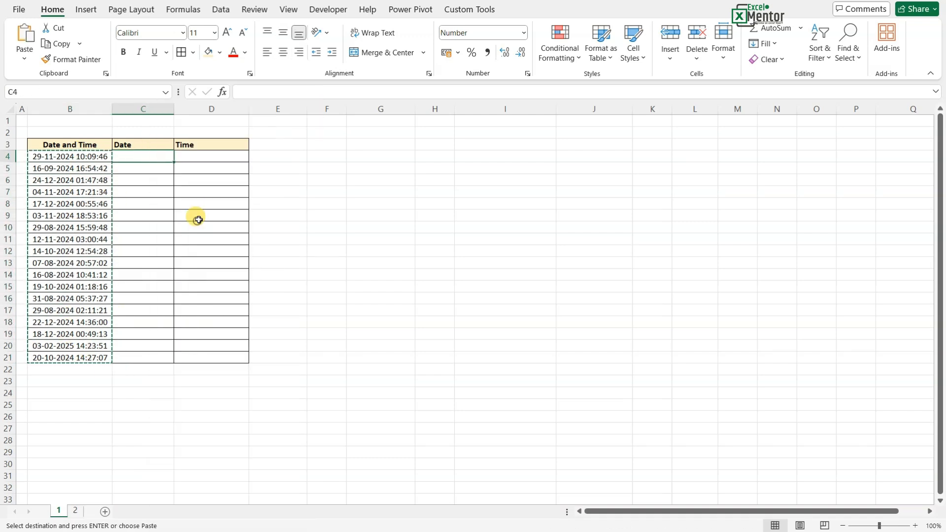
pyautogui.rightClick(196, 157)
pyautogui.click(245, 224)
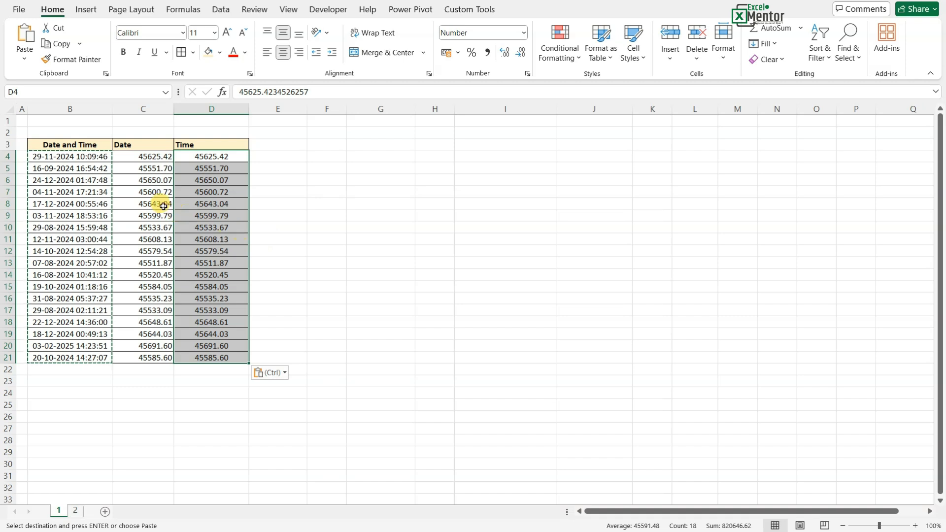
# Format the pasted values in the Date column, C4:C21, as Short Date.
pyautogui.moveTo(154, 156); pyautogui.dragTo(169, 359)
pyautogui.click(523, 33)
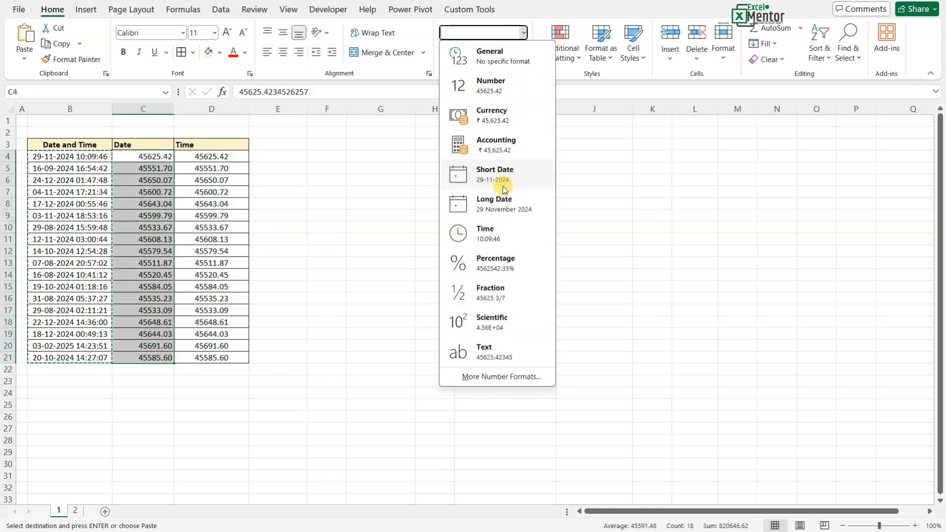
pyautogui.click(503, 187)
# Format the pasted values in the Time column, D4:D21, as Time.
pyautogui.moveTo(212, 157); pyautogui.dragTo(222, 358)
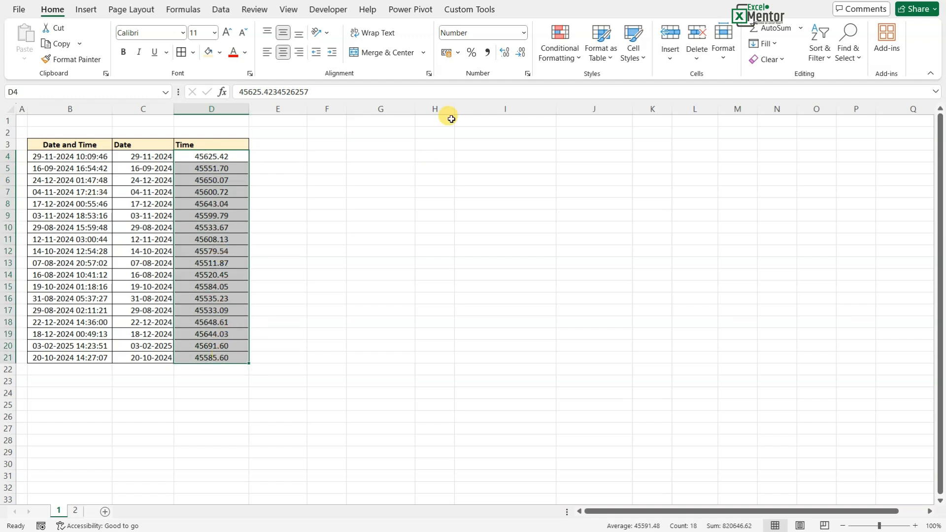
pyautogui.click(524, 32)
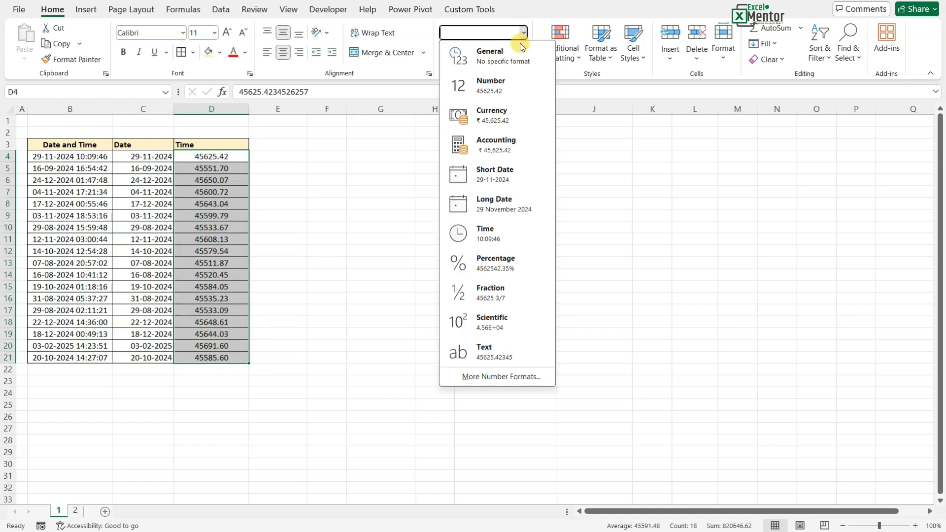
pyautogui.click(486, 232)
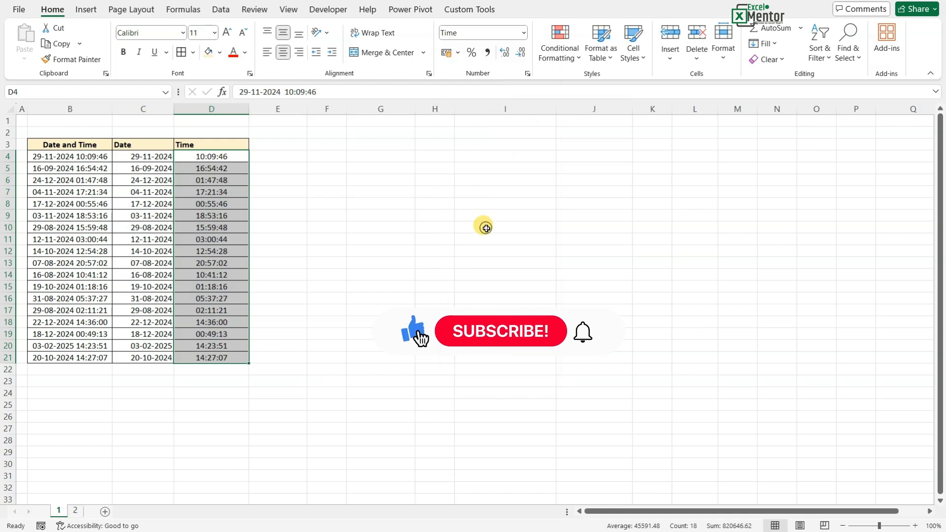
# Review the separated values by selecting the Date cells C4:C21, followed by the Time cells D4:D21.
pyautogui.click(278, 248)
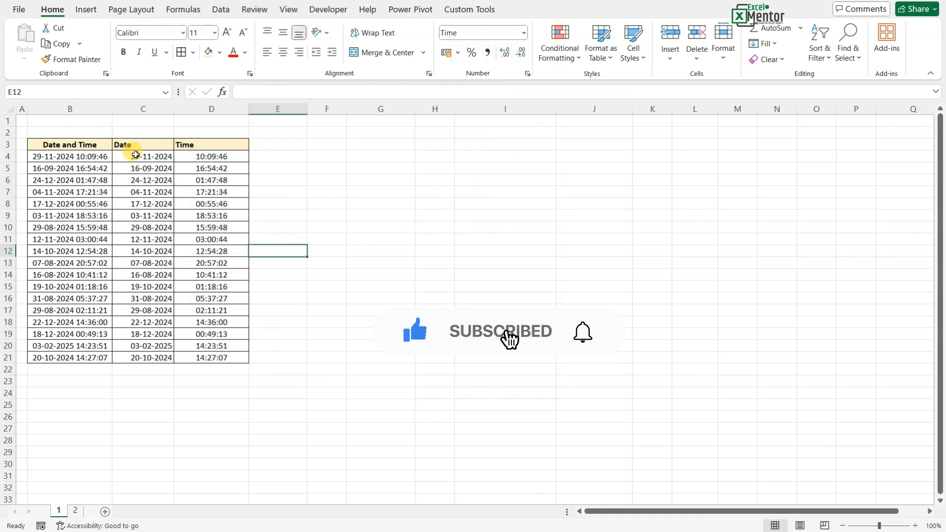
pyautogui.moveTo(136, 155); pyautogui.dragTo(157, 354)
pyautogui.moveTo(226, 154); pyautogui.dragTo(220, 355)
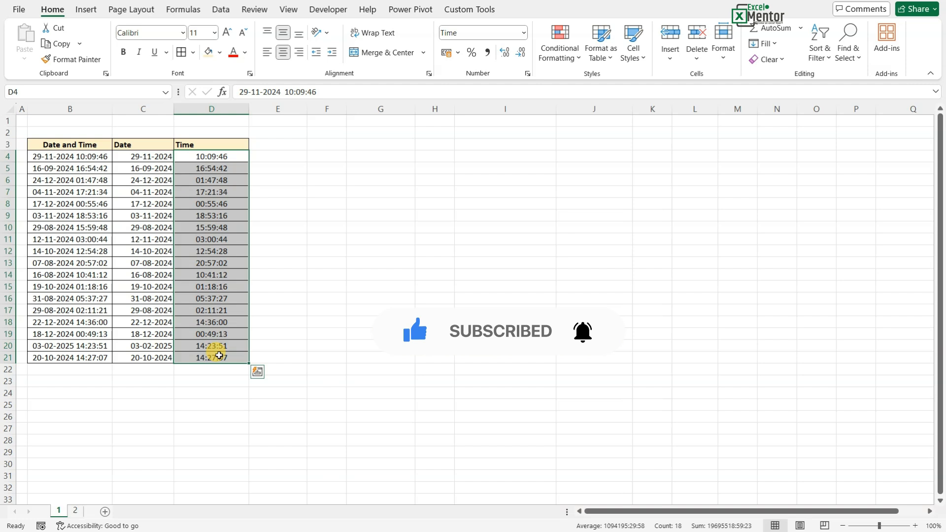